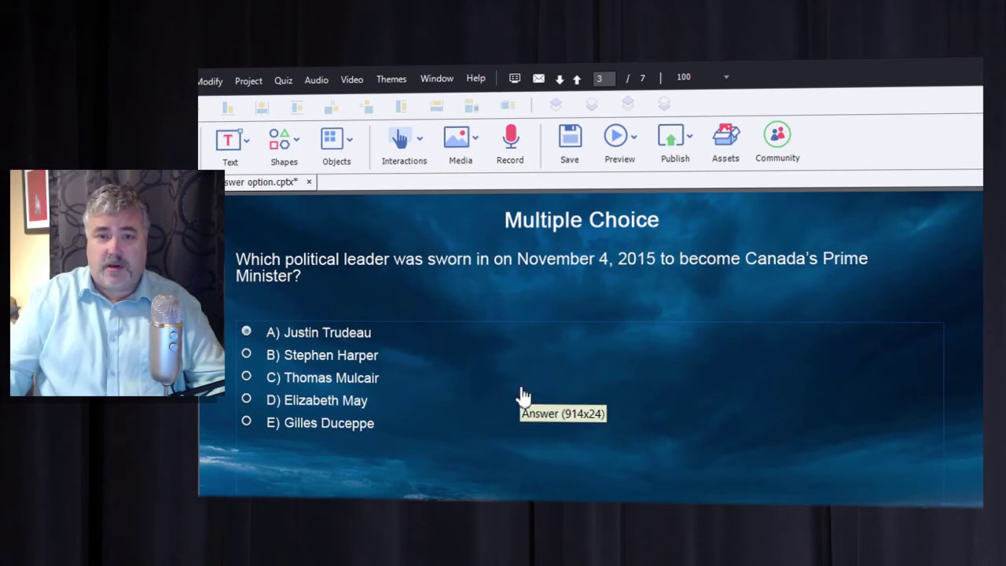
# - Select the B) Stephen Harper answer on the quiz slide and show its answer options
pyautogui.press('Up')
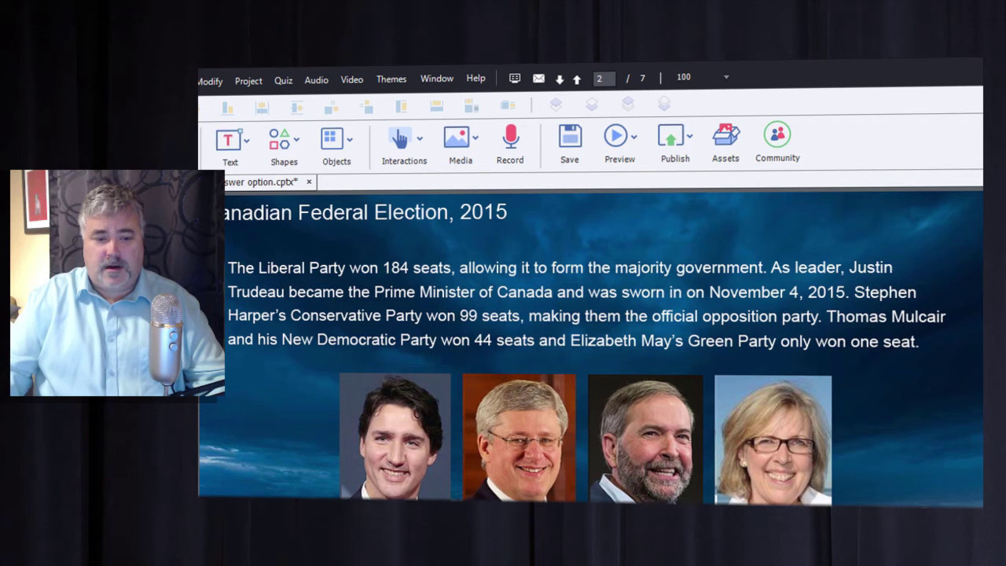
pyautogui.press('Down')
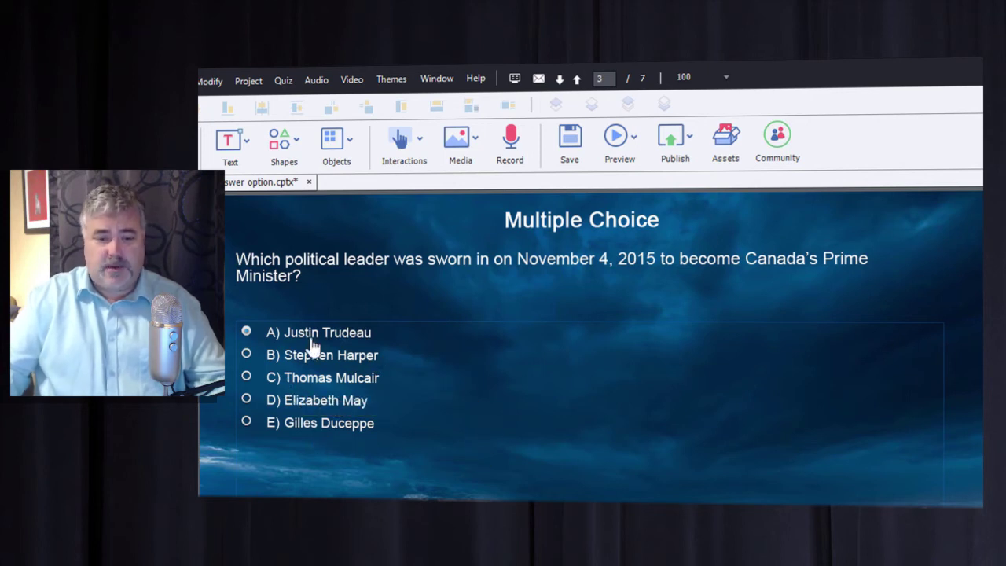
pyautogui.click(329, 362)
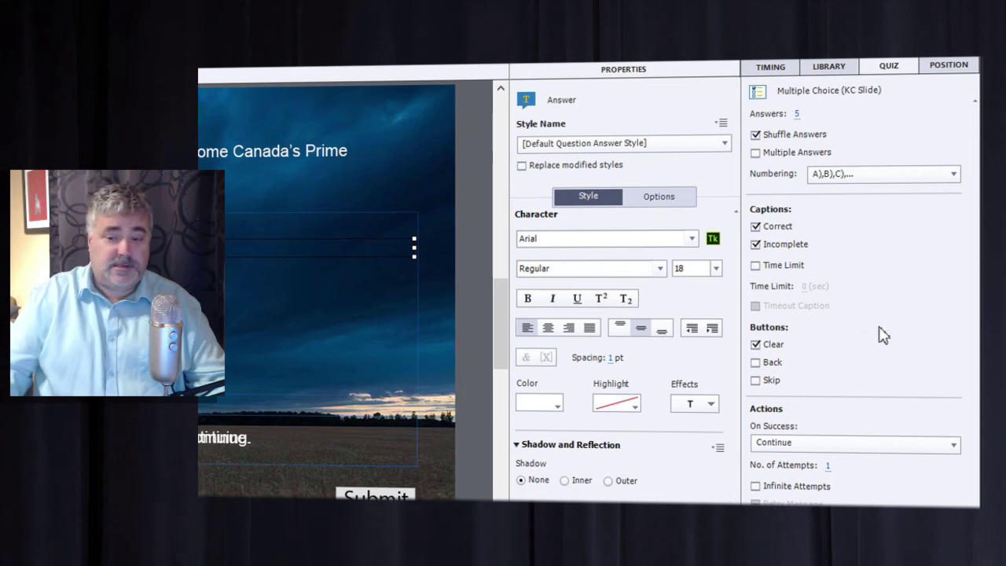
pyautogui.click(669, 206)
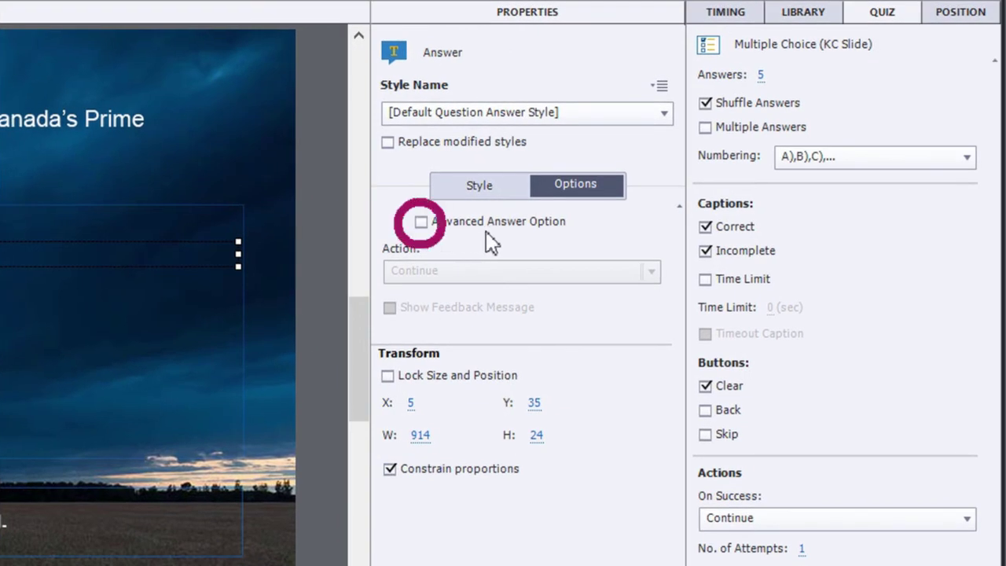
# - Enable Advanced Answer Option for Stephen Harper and set its Action to No Action
pyautogui.click(422, 222)
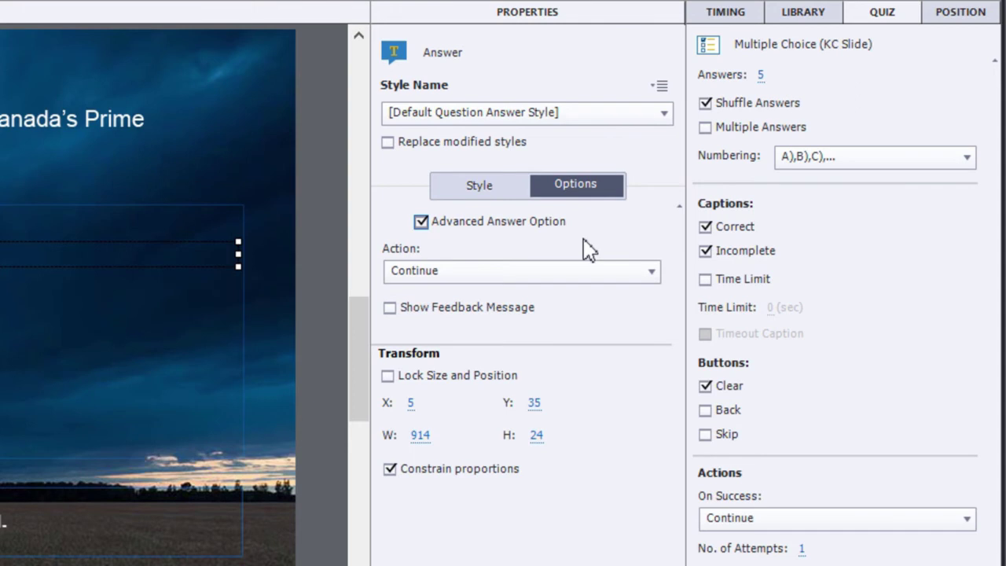
pyautogui.click(490, 281)
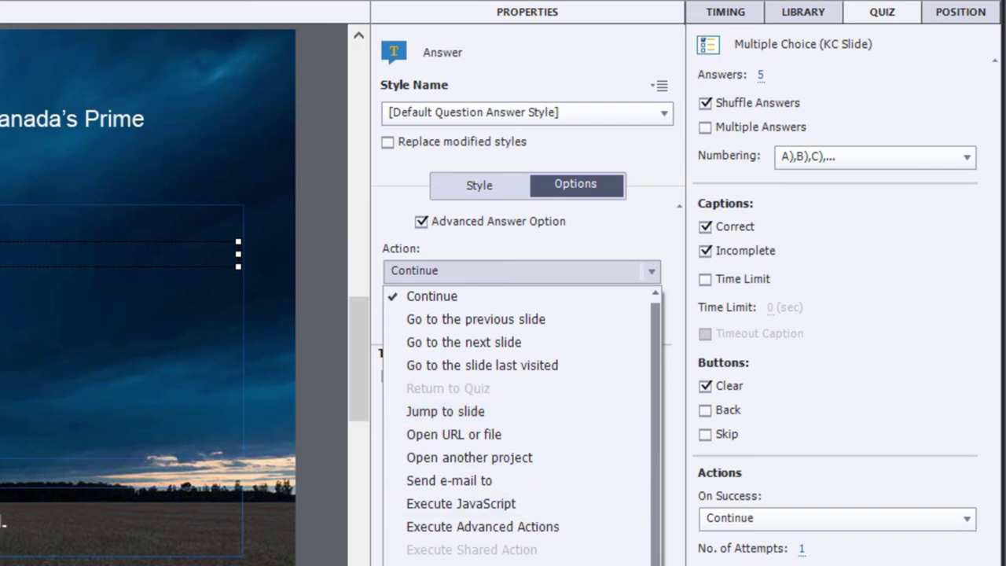
pyautogui.click(533, 509)
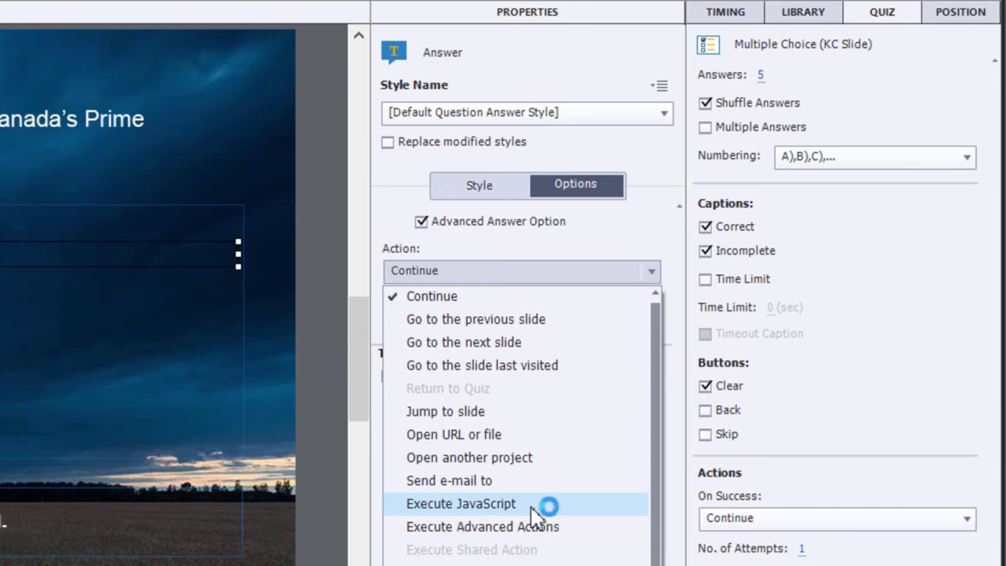
pyautogui.scroll(-2, 550, 556)
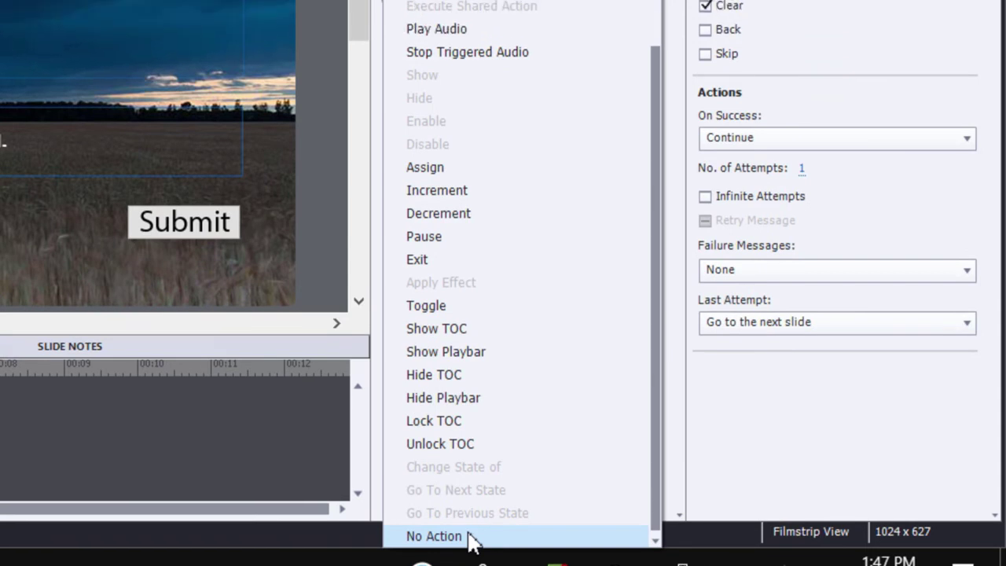
pyautogui.click(437, 501)
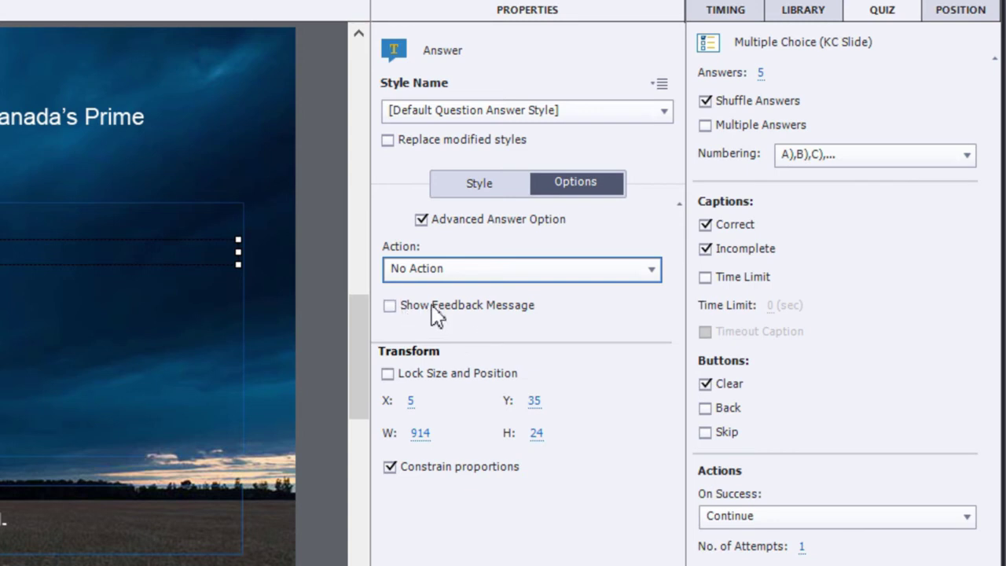
# - Turn on Show Feedback Message for the Stephen Harper answer
pyautogui.click(507, 310)
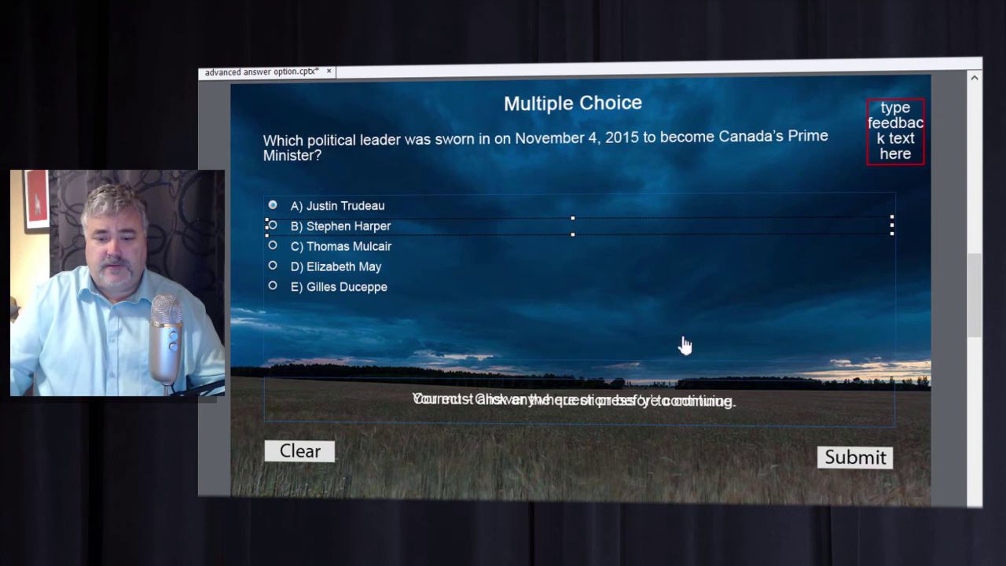
# - Widen the Harper feedback caption and enter 'Sorry, Stephen Harper is not correct. Click anywhere to learn more about this.'
pyautogui.hscroll(4, 735, 204)
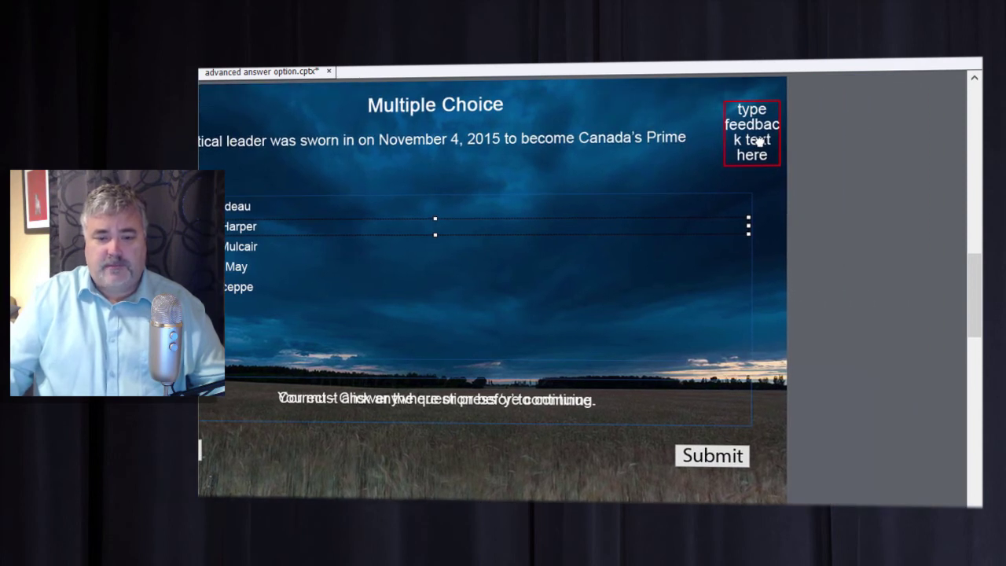
pyautogui.click(802, 161)
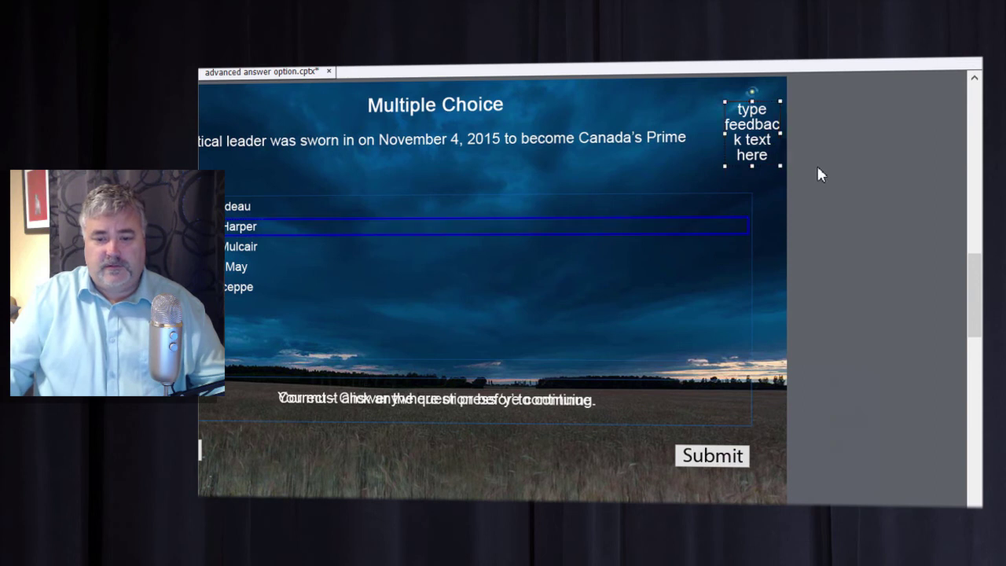
pyautogui.moveTo(780, 132); pyautogui.dragTo(930, 131)
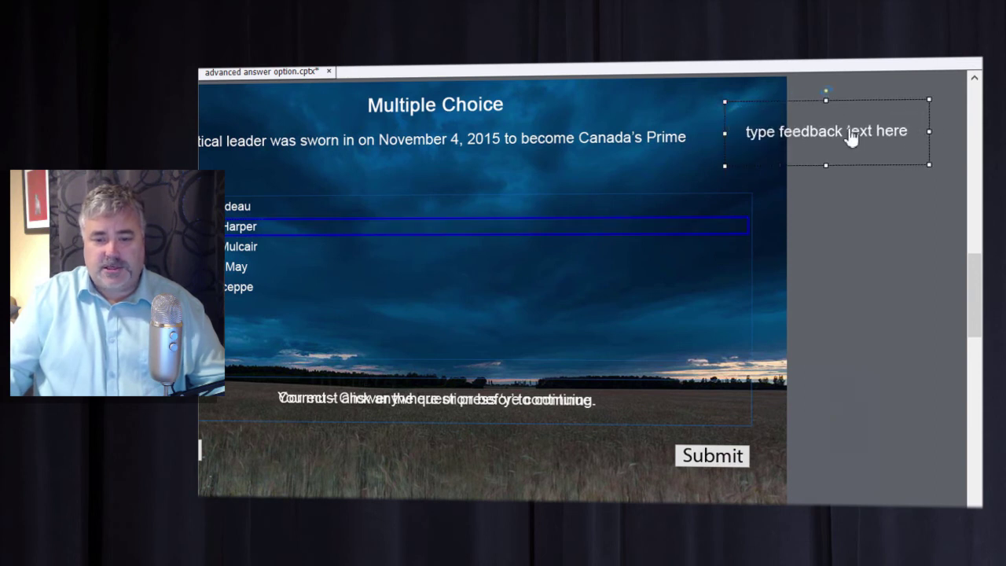
pyautogui.doubleClick(860, 131)
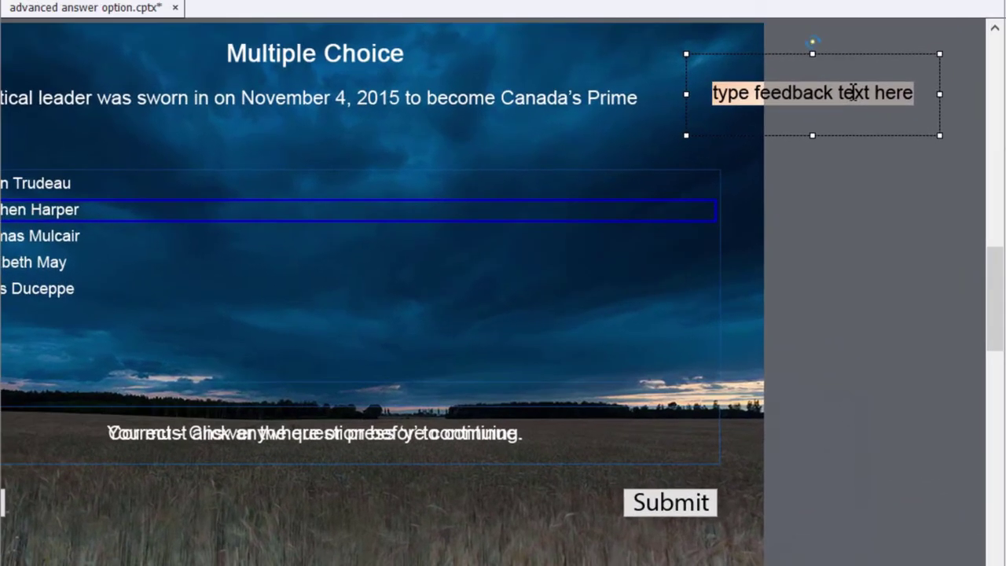
pyautogui.write('Sor')
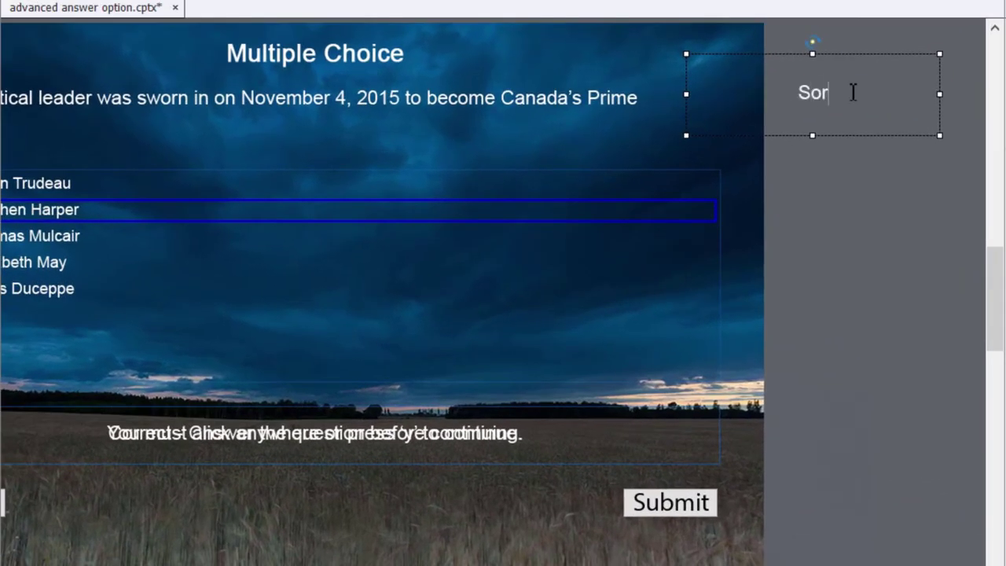
pyautogui.write('ry, Ste')
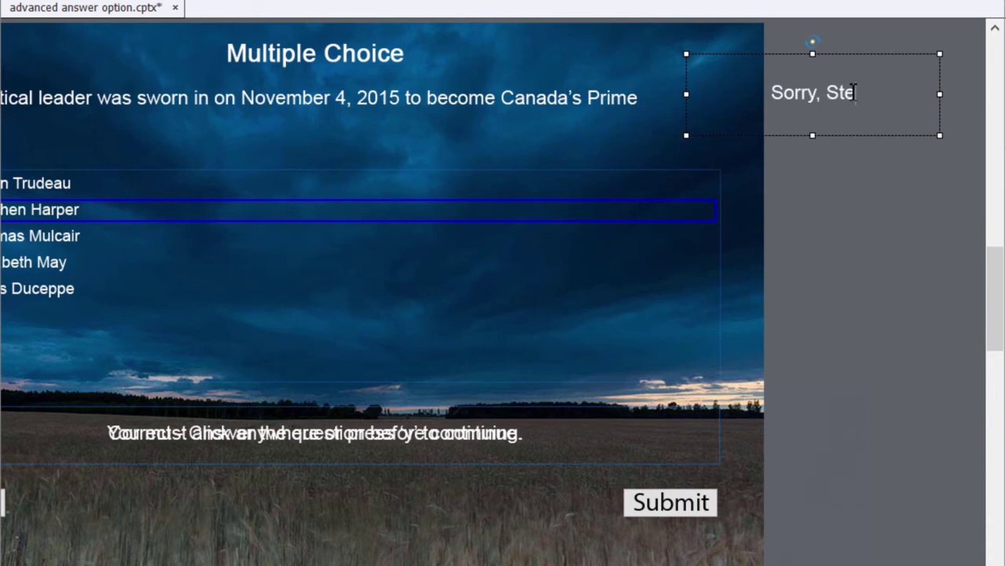
pyautogui.write('phen Har')
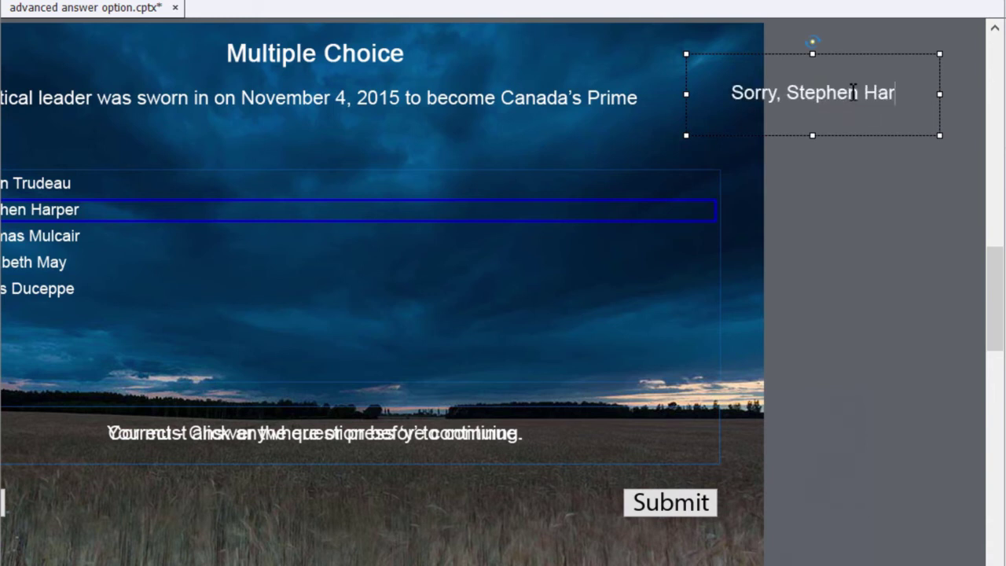
pyautogui.write('per is not')
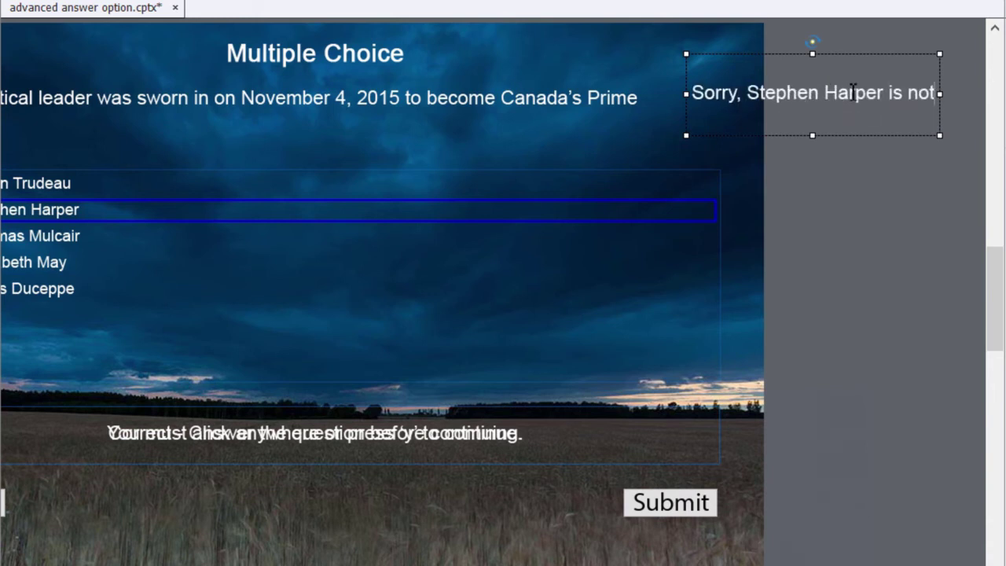
pyautogui.write(' correct. Click anywhere to learn more about this.')
# - Change the Stephen Harper answer's action to Go to the previous slide
pyautogui.click(875, 180)
pyautogui.click(94, 224)
pyautogui.click(881, 224)
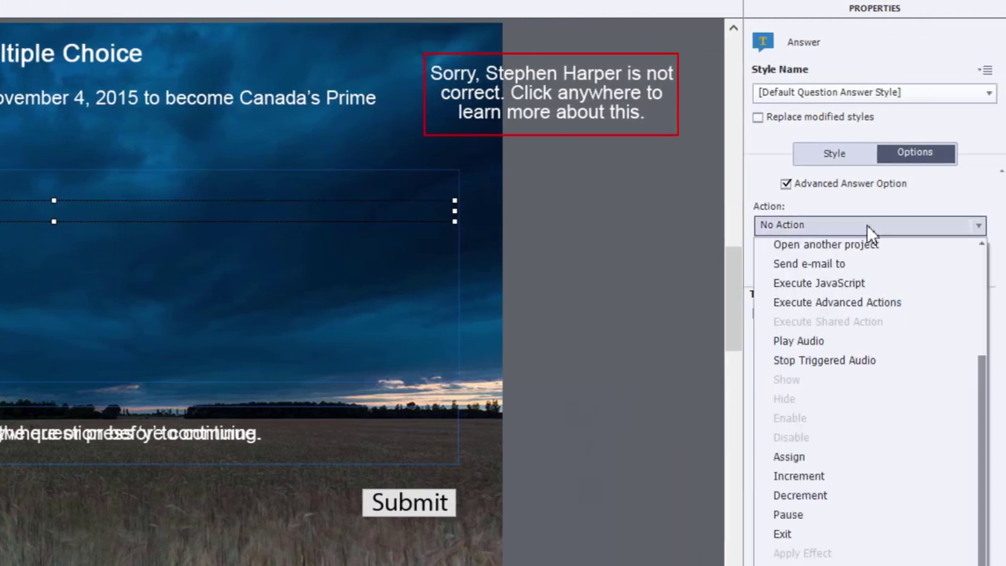
pyautogui.click(983, 273)
pyautogui.click(936, 265)
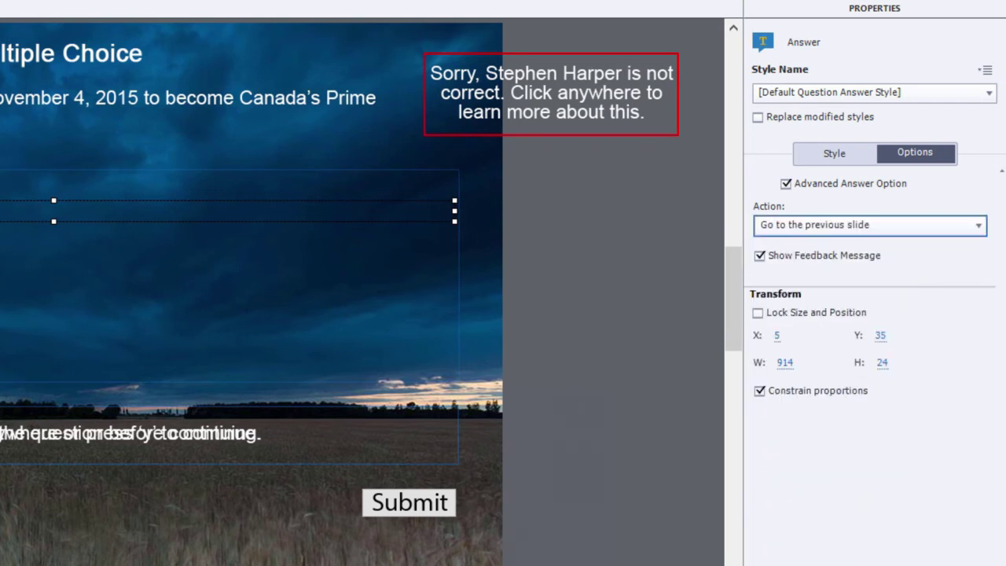
pyautogui.hscroll(-4, 29, 338)
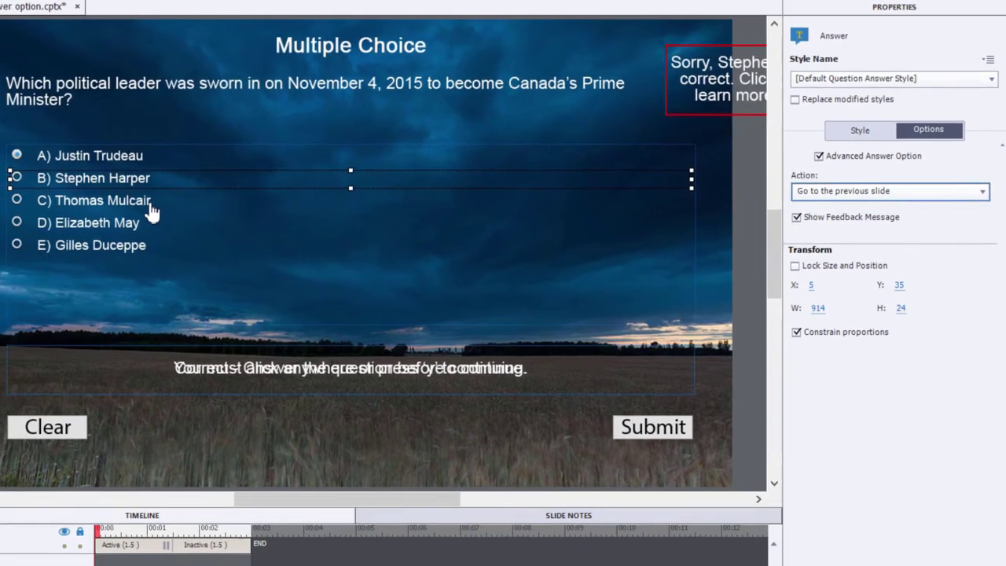
# - Give C) Thomas Mulcair advanced options, a Go to the previous slide action and feedback
pyautogui.click(88, 224)
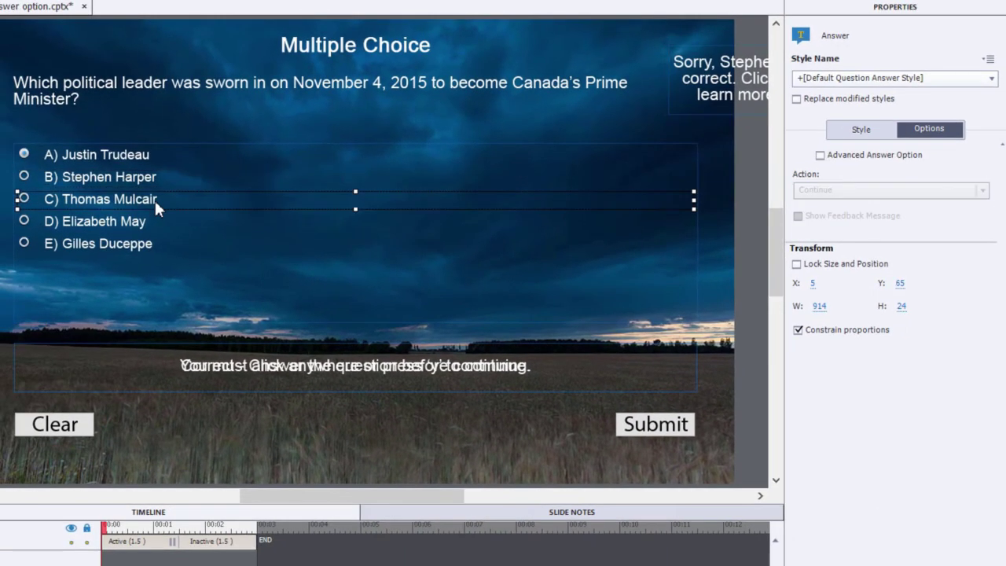
pyautogui.click(841, 160)
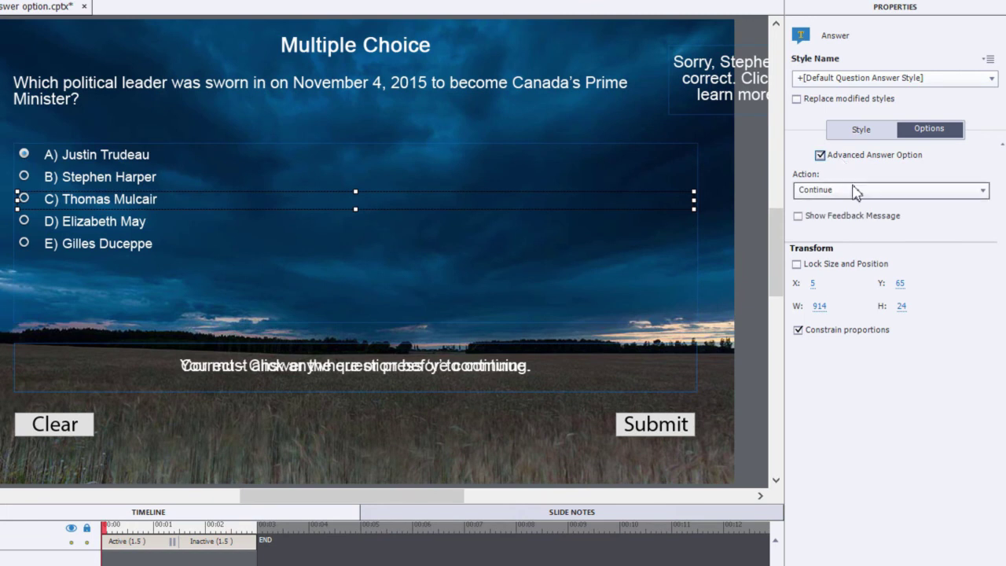
pyautogui.click(858, 193)
pyautogui.click(874, 225)
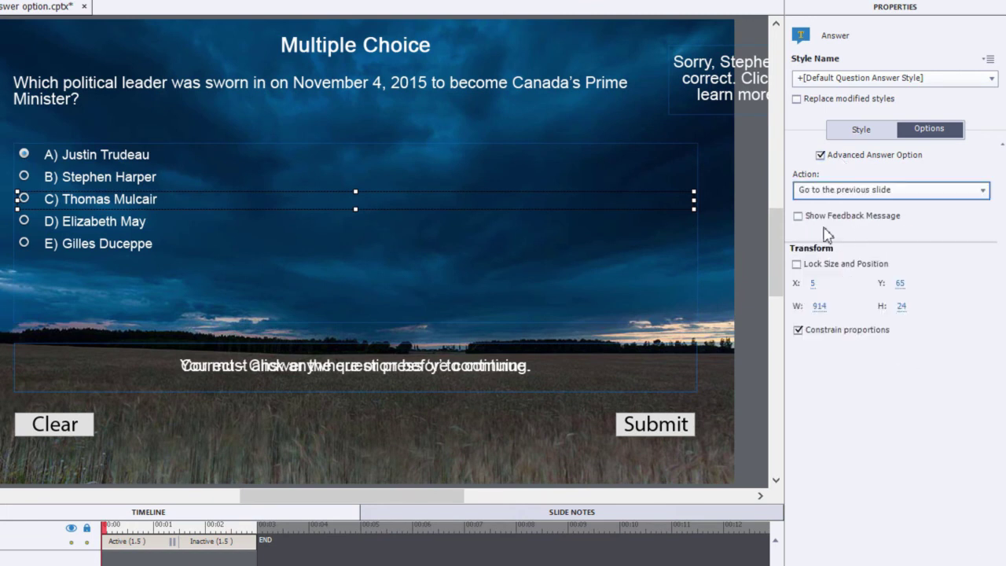
pyautogui.click(799, 216)
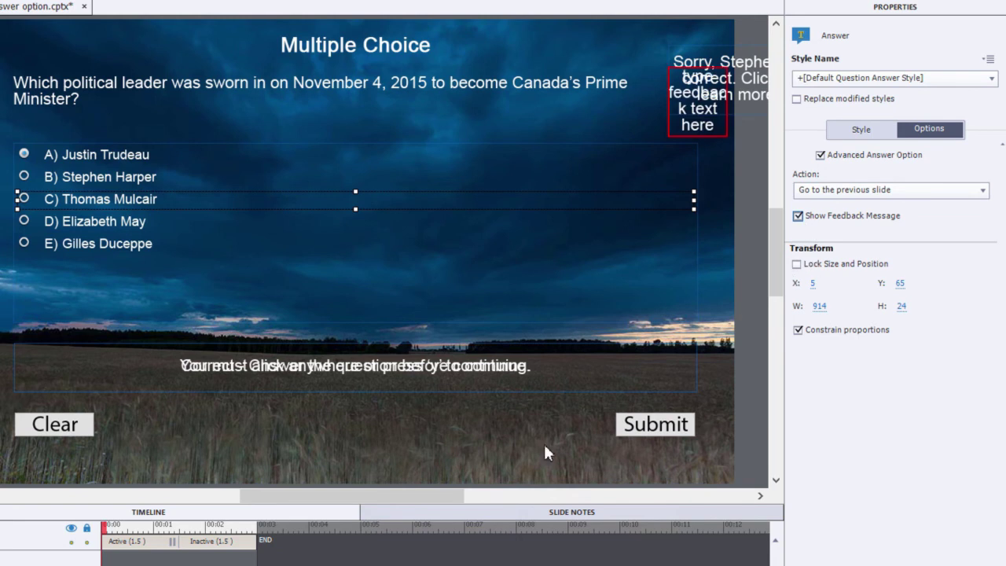
# - Replace the new feedback caption's placeholder text with 'No, Thomas was not elected'
pyautogui.moveTo(305, 496); pyautogui.dragTo(377, 503)
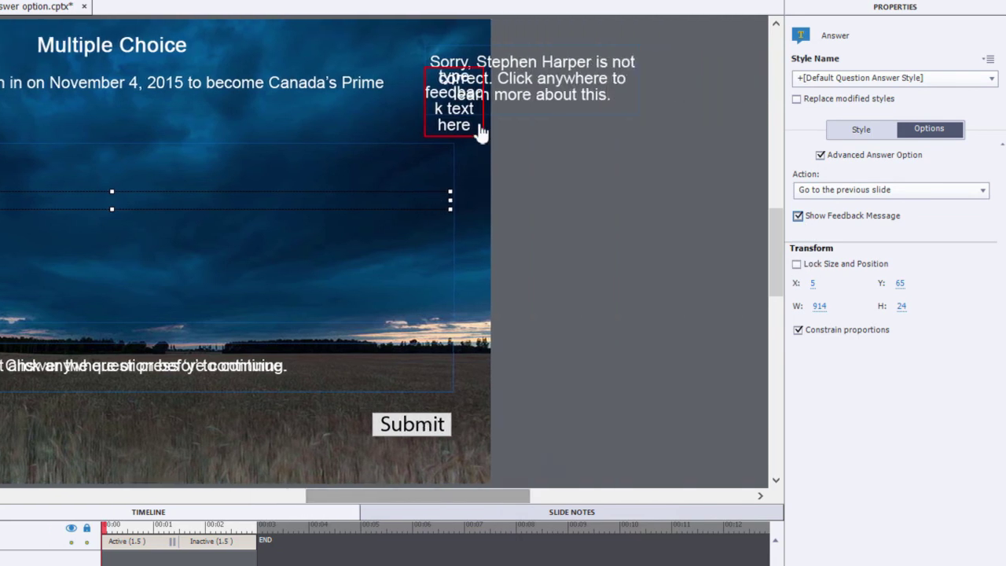
pyautogui.moveTo(479, 127); pyautogui.dragTo(572, 196)
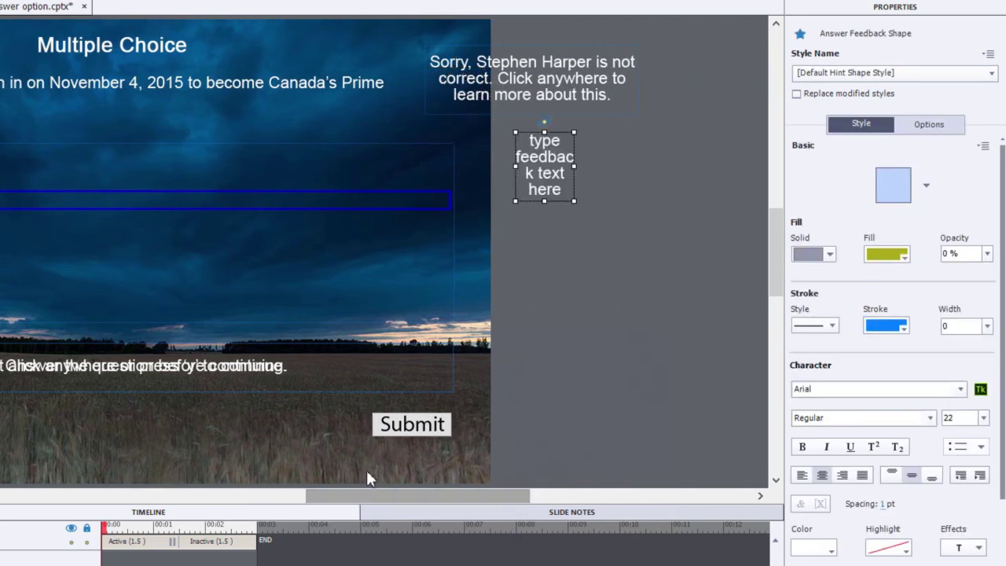
pyautogui.moveTo(338, 503); pyautogui.dragTo(380, 507)
pyautogui.doubleClick(408, 170)
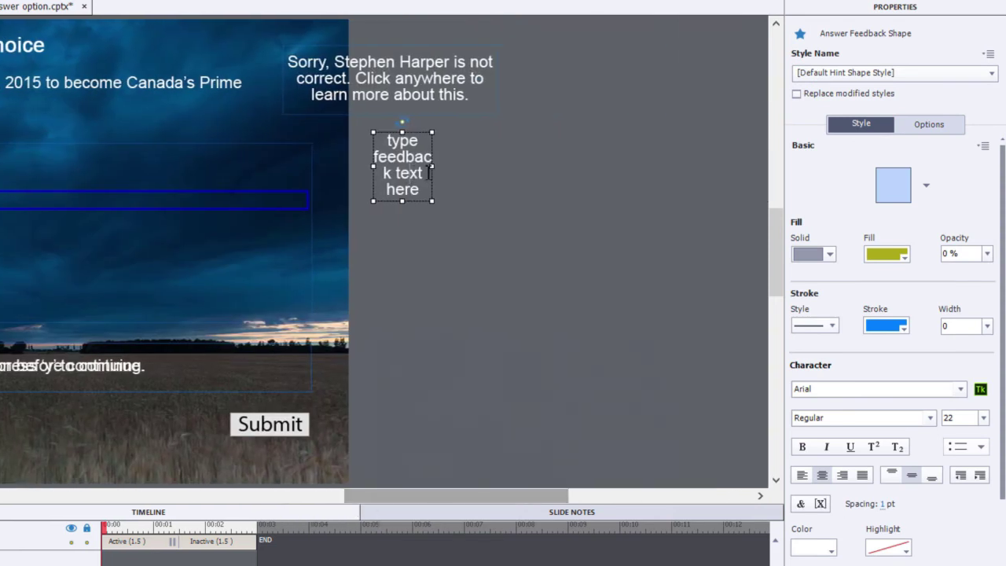
pyautogui.hotkey('ctrl', 'a')
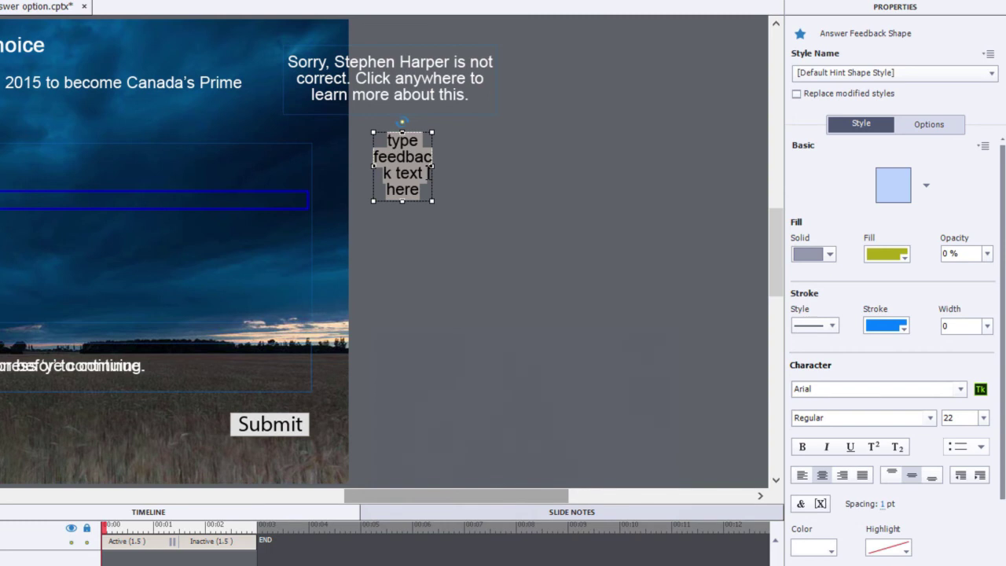
pyautogui.write('No')
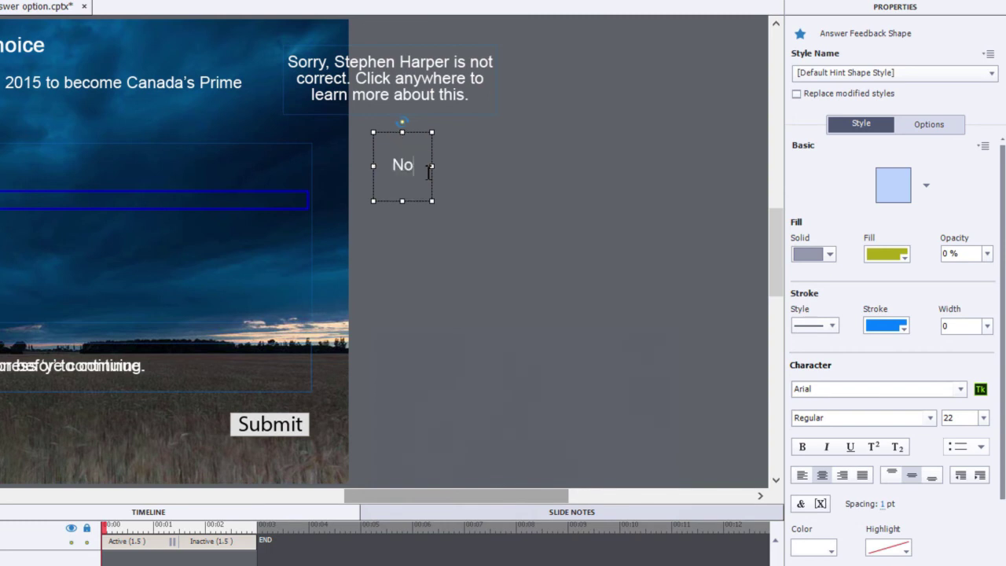
pyautogui.write(', Thomas')
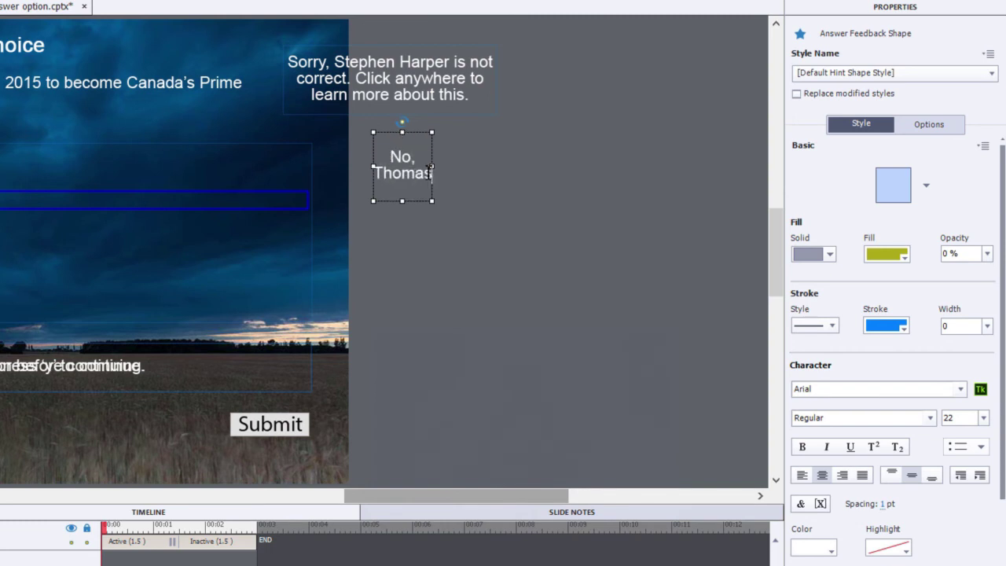
pyautogui.write(' was not')
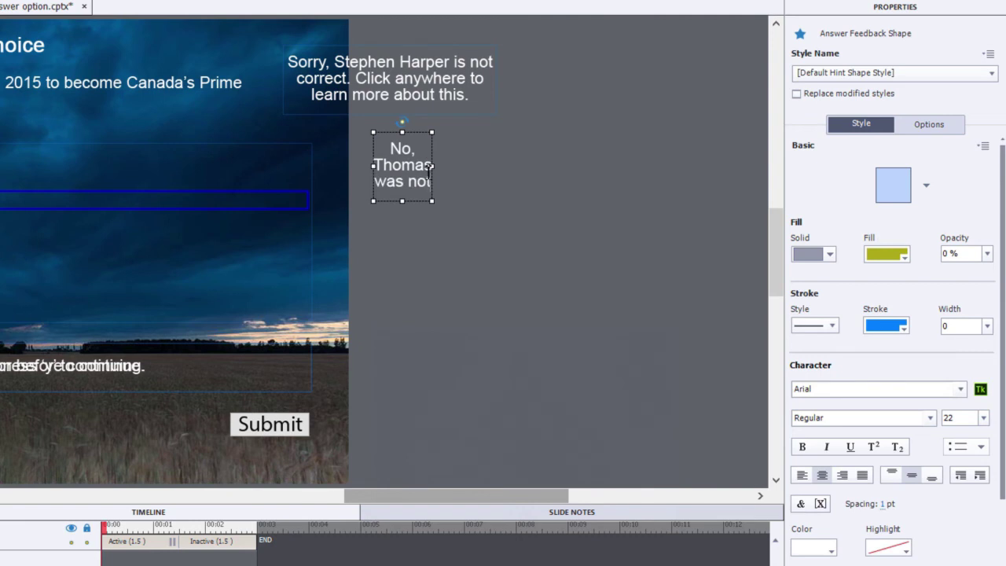
pyautogui.write(' elected')
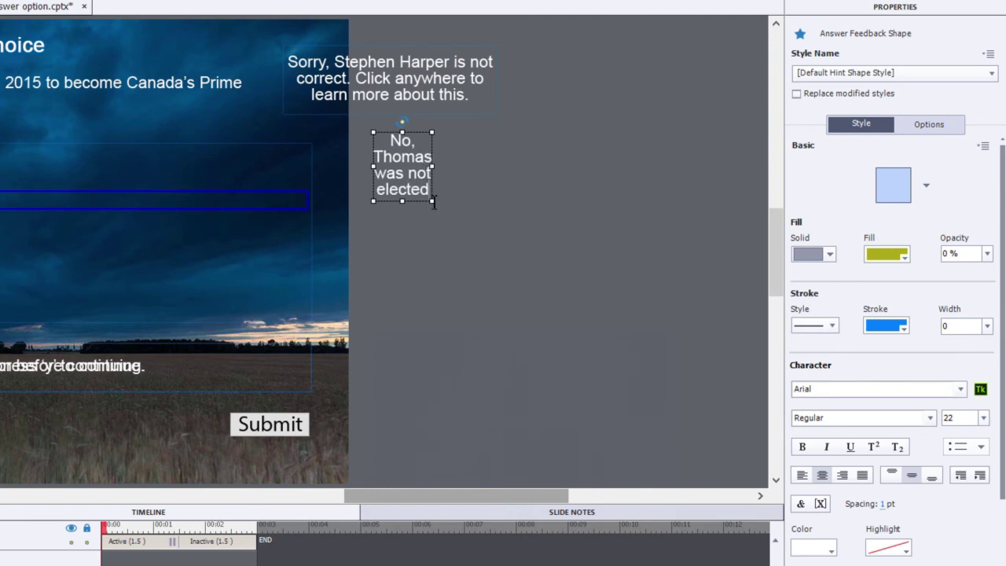
pyautogui.click(433, 189)
# - Widen the caption and finish it with 'Prime MInister. Click anywhere to check this information out.'
pyautogui.click(430, 197)
pyautogui.moveTo(437, 207); pyautogui.dragTo(629, 248)
pyautogui.doubleClick(609, 199)
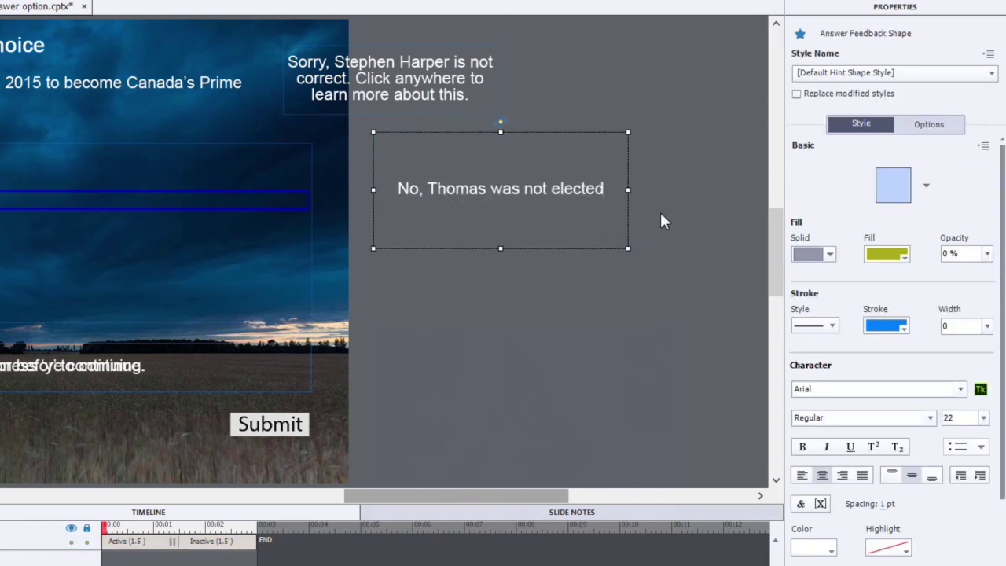
pyautogui.write('Prime')
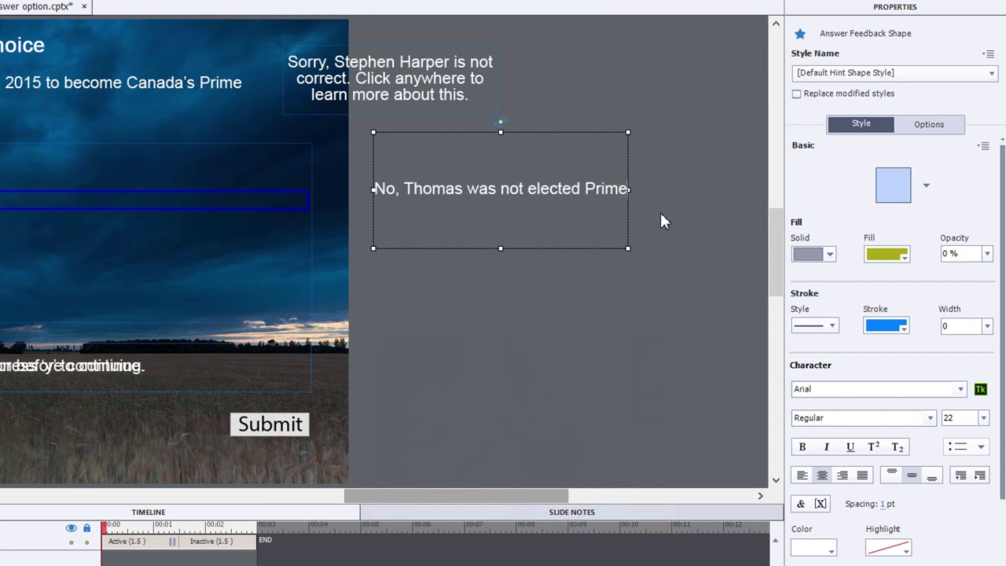
pyautogui.write(' MIni')
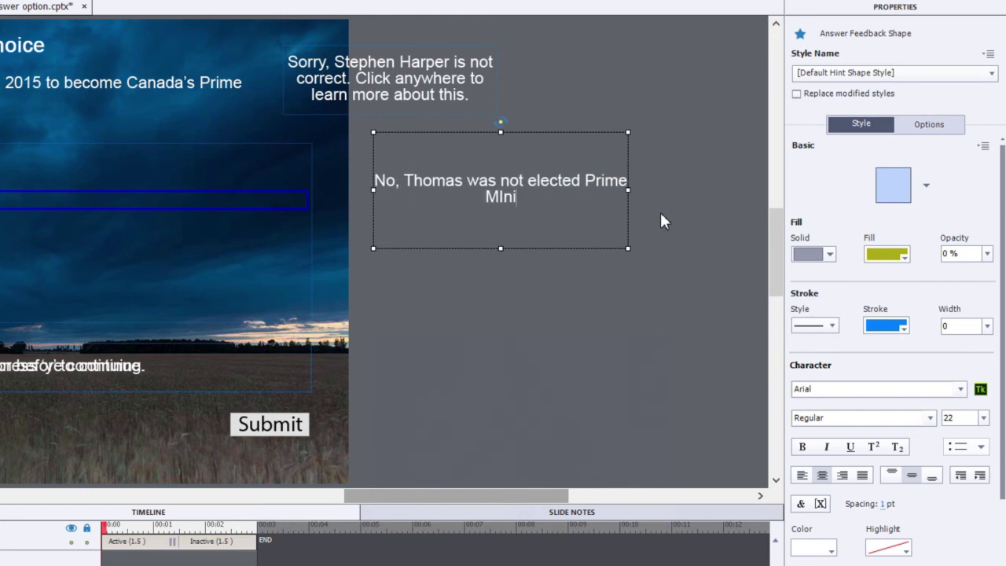
pyautogui.write('ster')
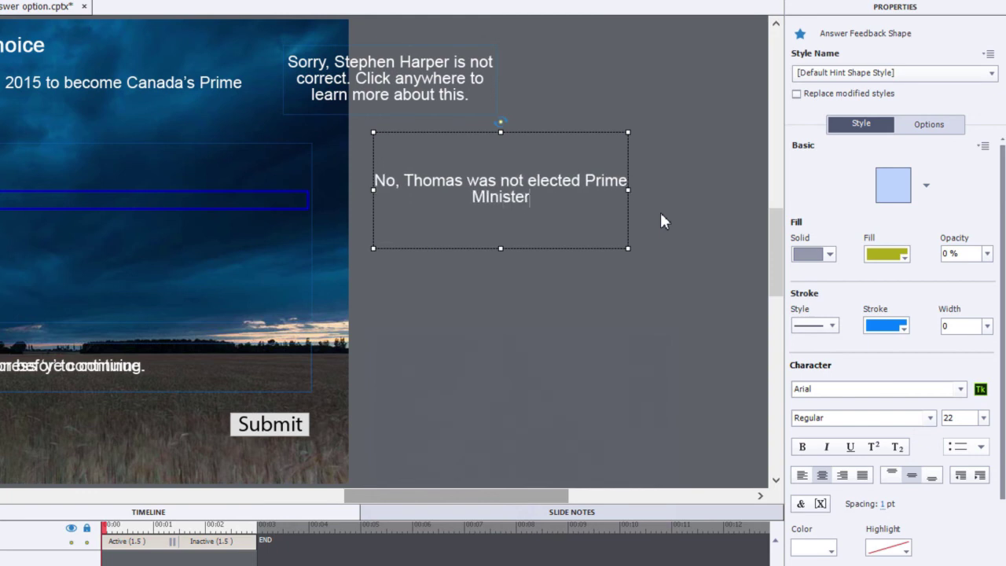
pyautogui.write('. Click')
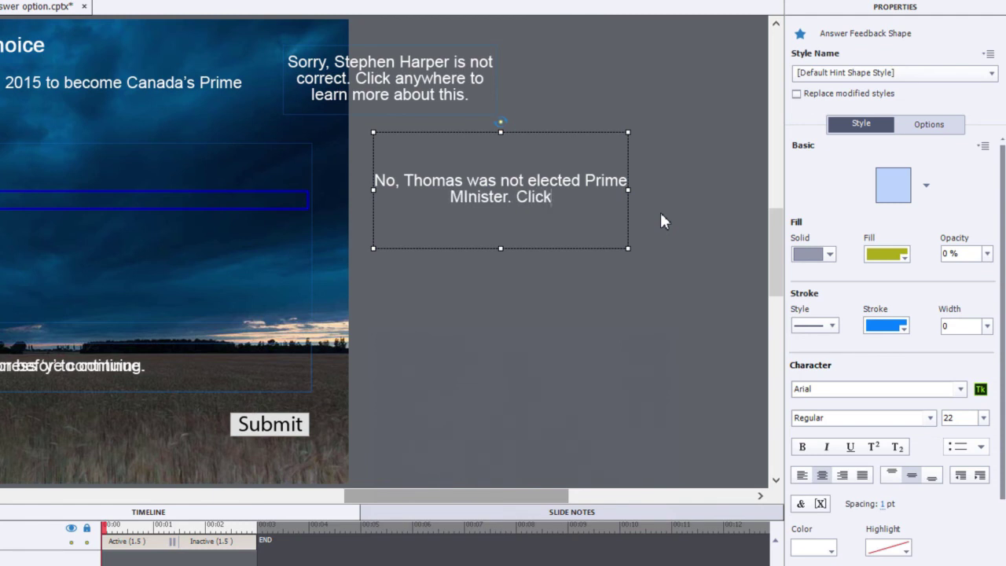
pyautogui.write(' anywhere to')
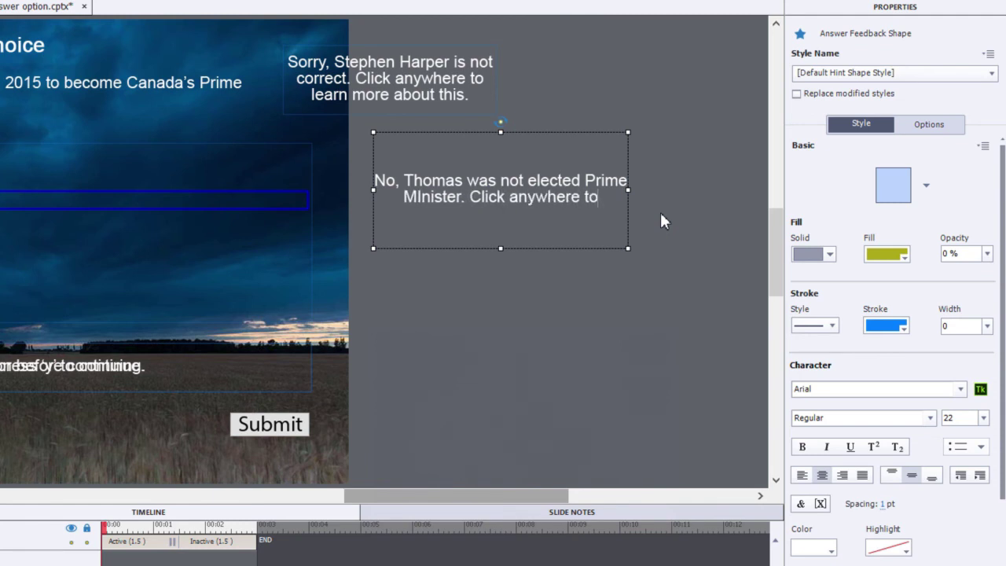
pyautogui.write(' check')
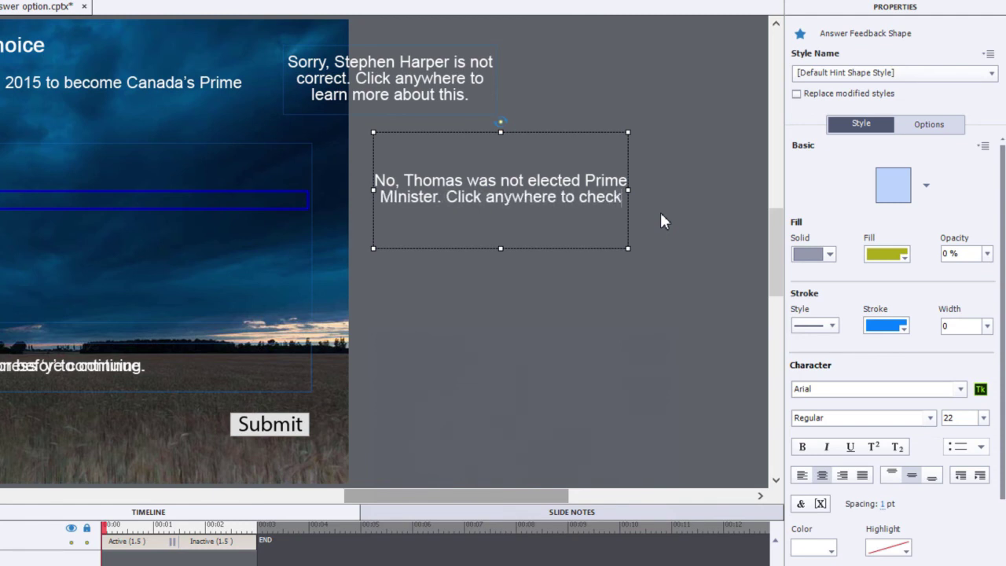
pyautogui.write(' this ')
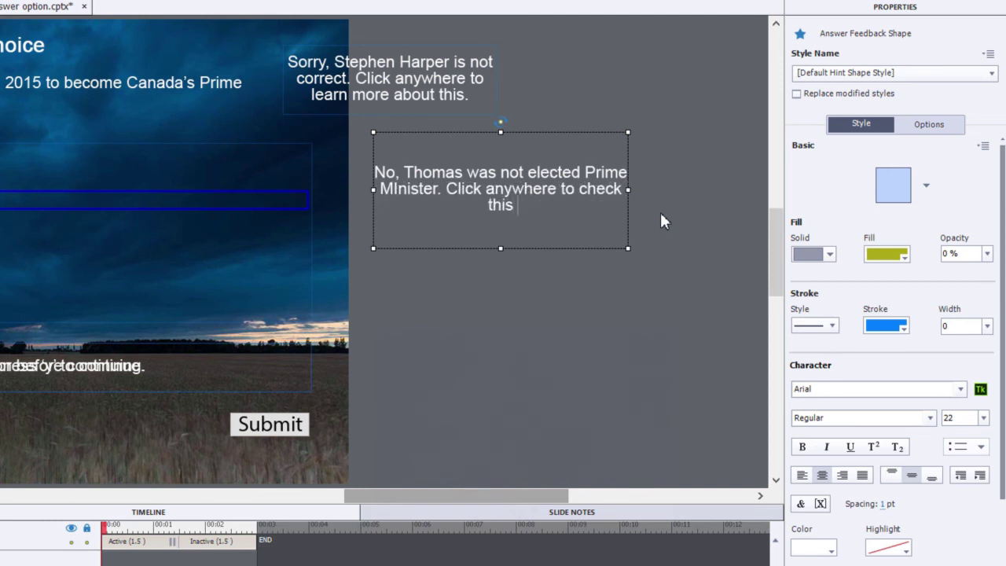
pyautogui.write('information out.')
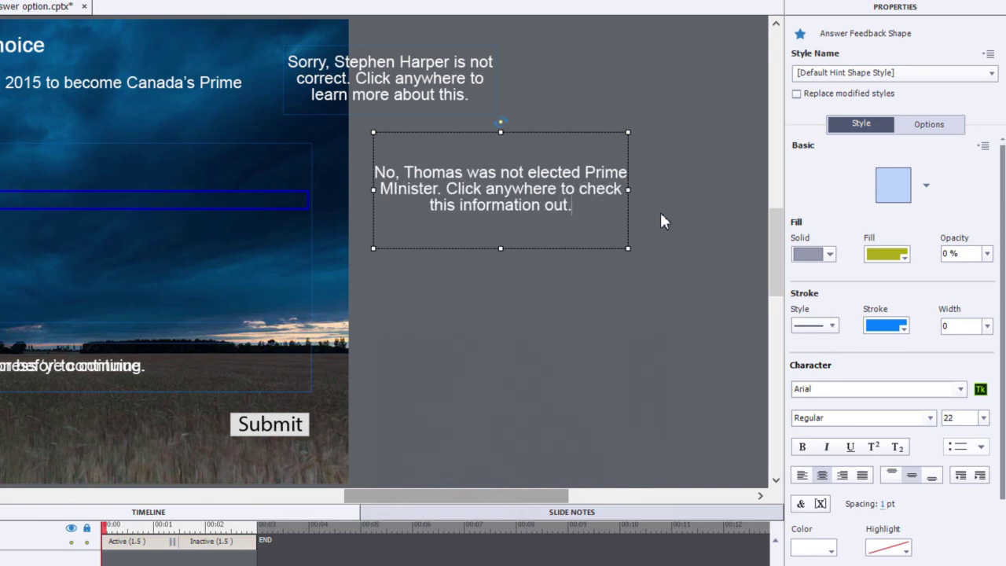
# - Keep Failure Messages at None, enable Infinite Attempts, and set On Success to Go to the next slide
pyautogui.moveTo(350, 497); pyautogui.dragTo(240, 497)
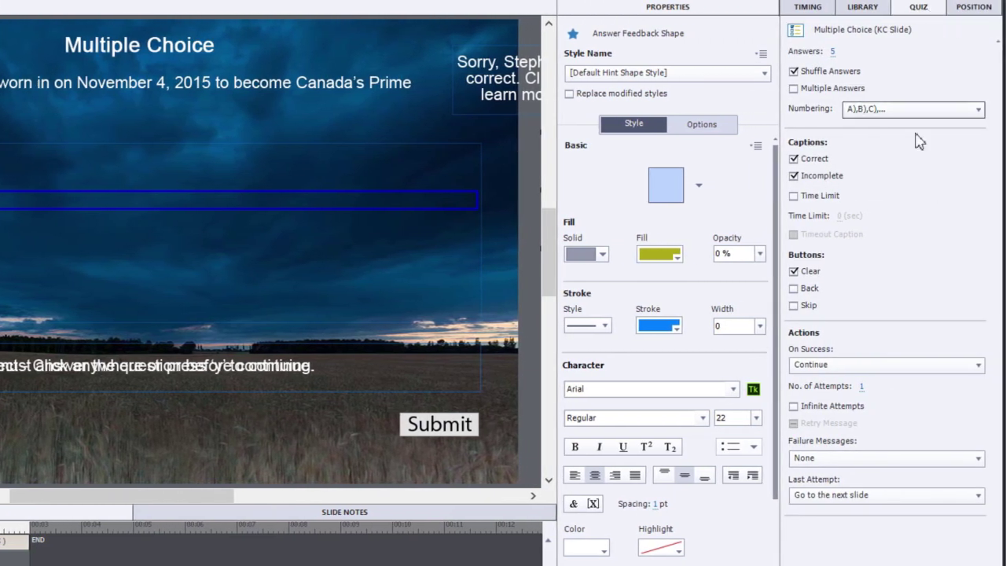
pyautogui.click(837, 462)
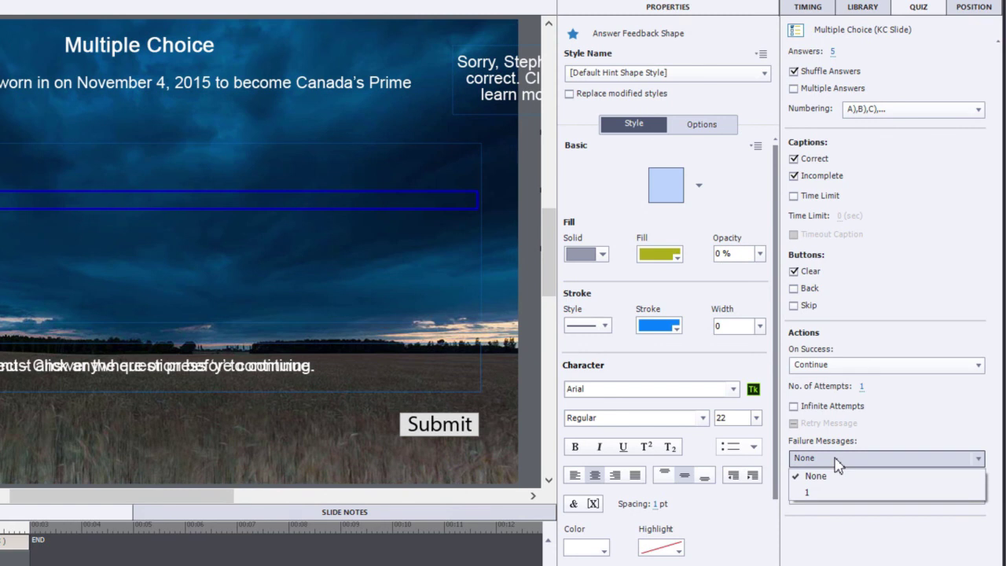
pyautogui.click(836, 462)
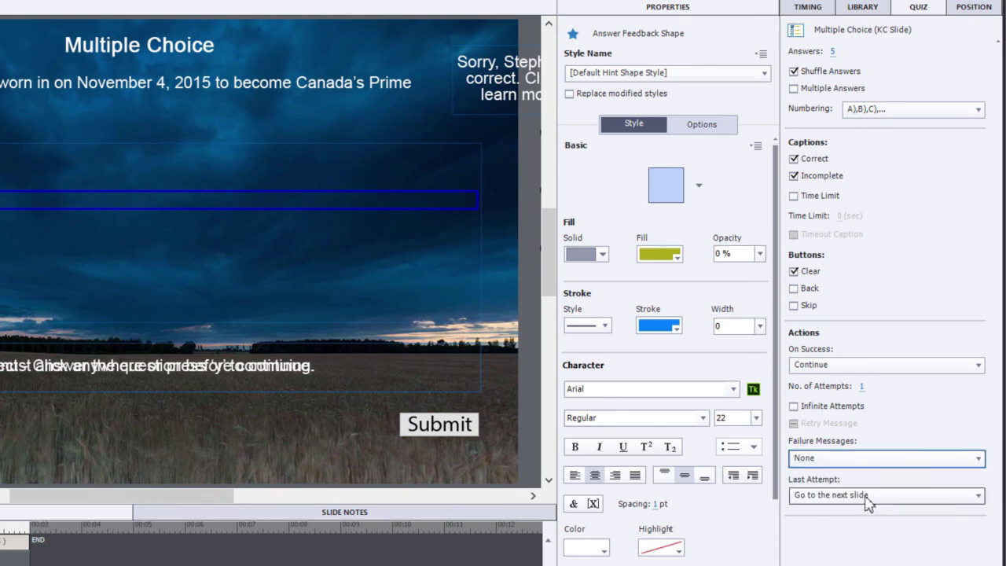
pyautogui.click(794, 407)
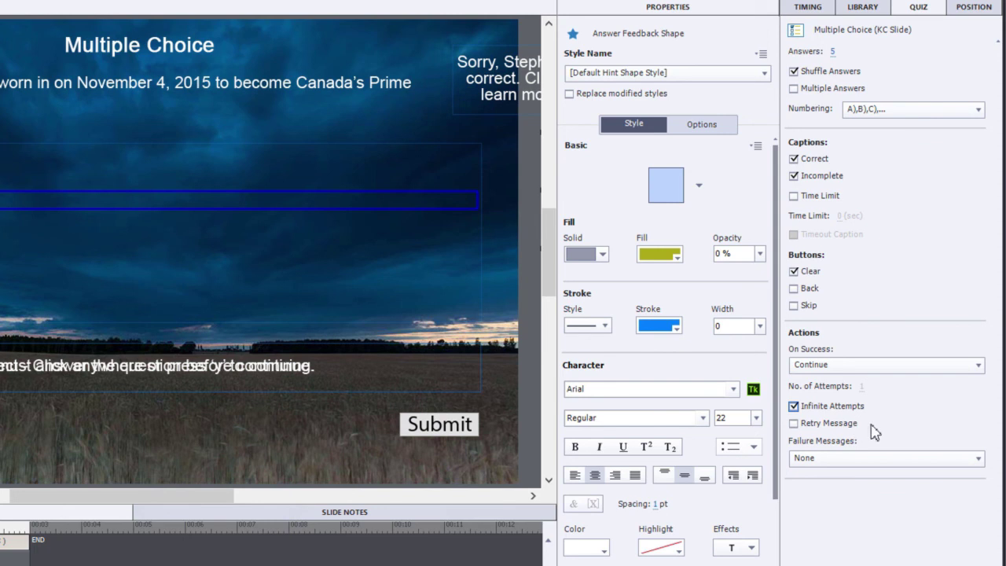
pyautogui.click(835, 370)
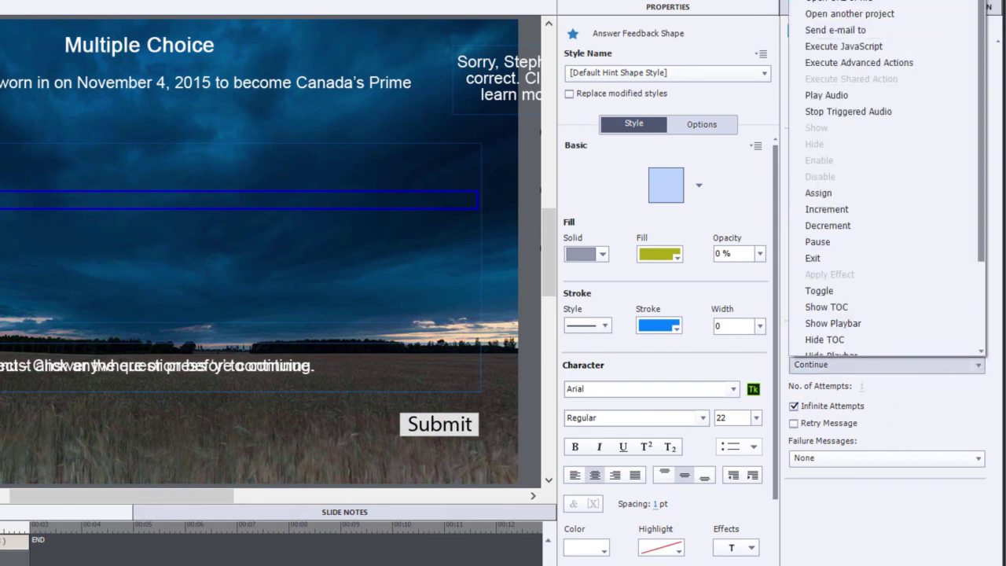
pyautogui.click(833, 2)
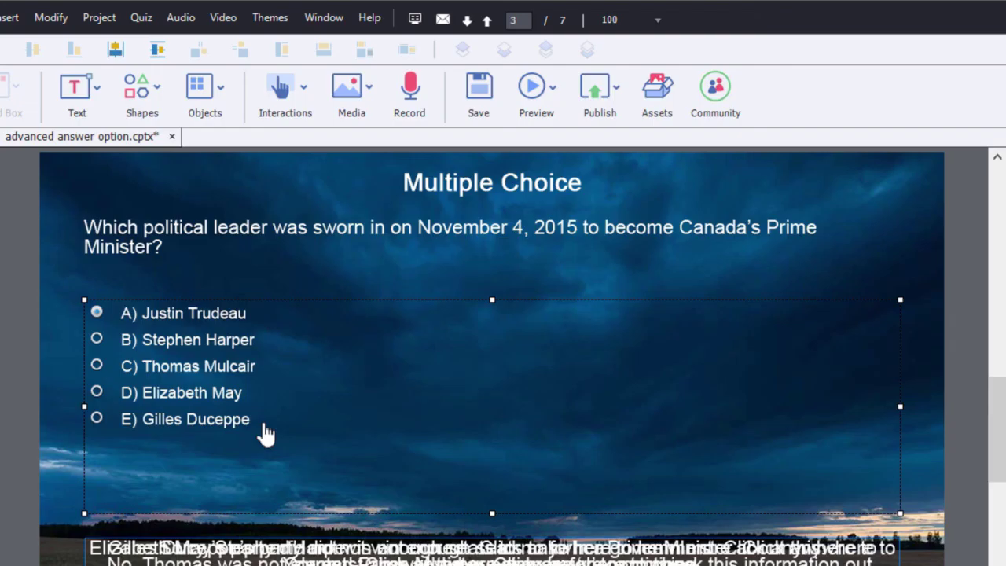
# - Preview the project as HTML5 in Browser
pyautogui.click(265, 425)
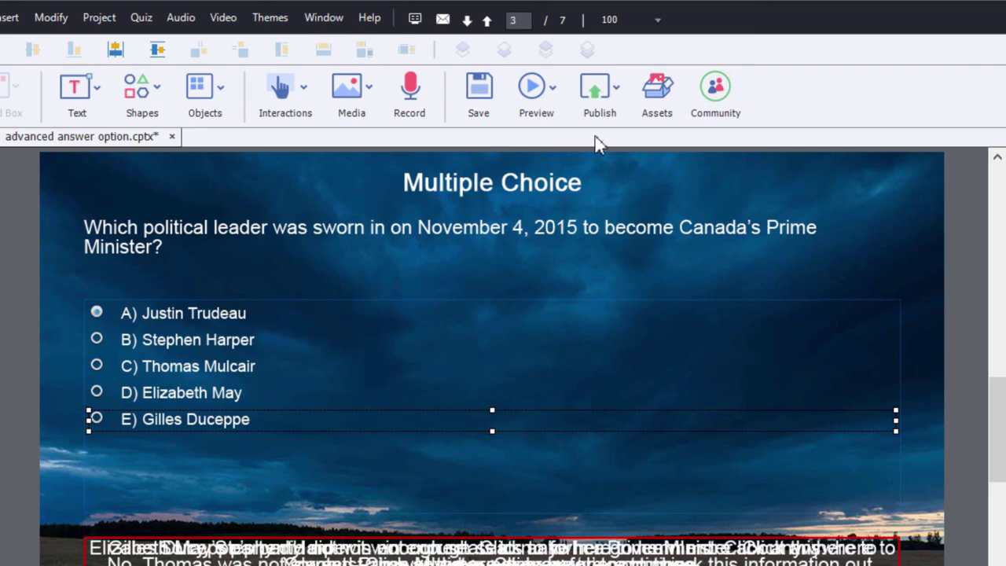
pyautogui.click(554, 89)
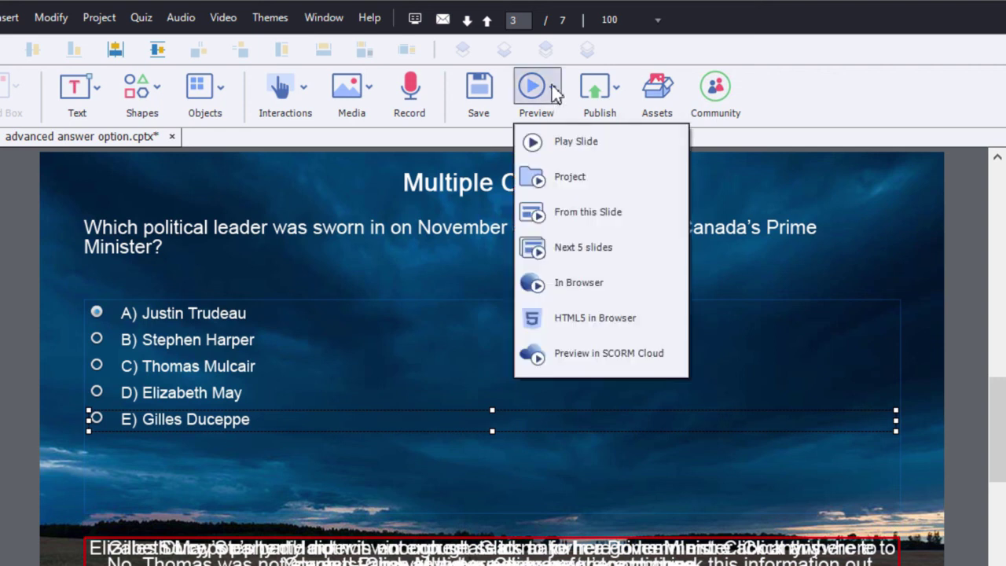
pyautogui.click(596, 314)
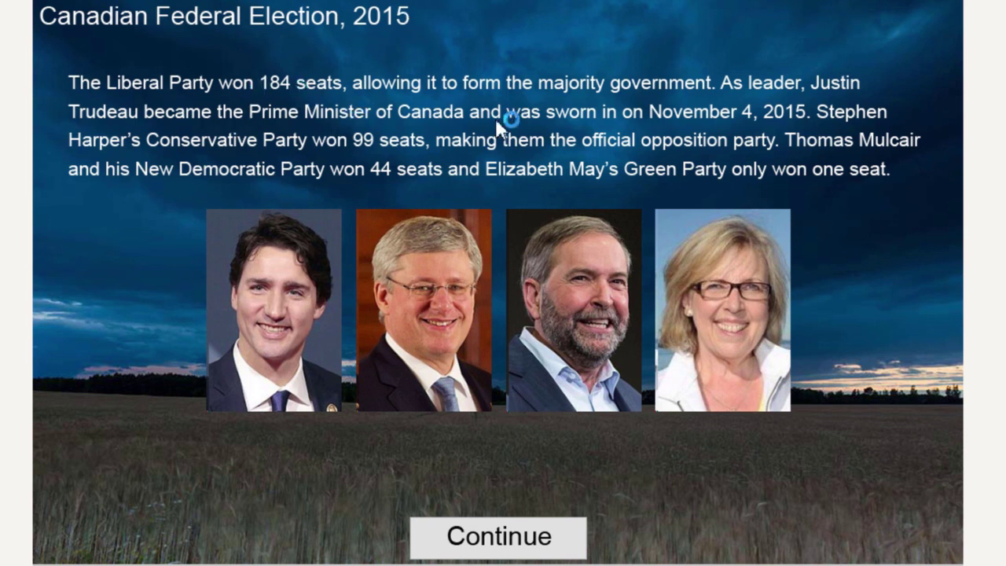
# - In the preview, submit Thomas Mulcair and follow its feedback back to the info slide
pyautogui.click(512, 540)
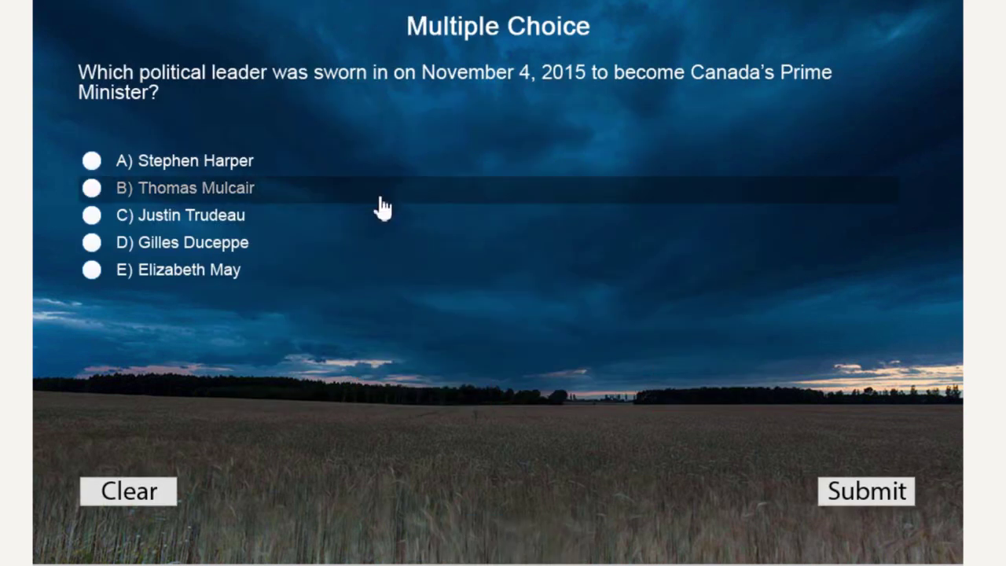
pyautogui.click(270, 200)
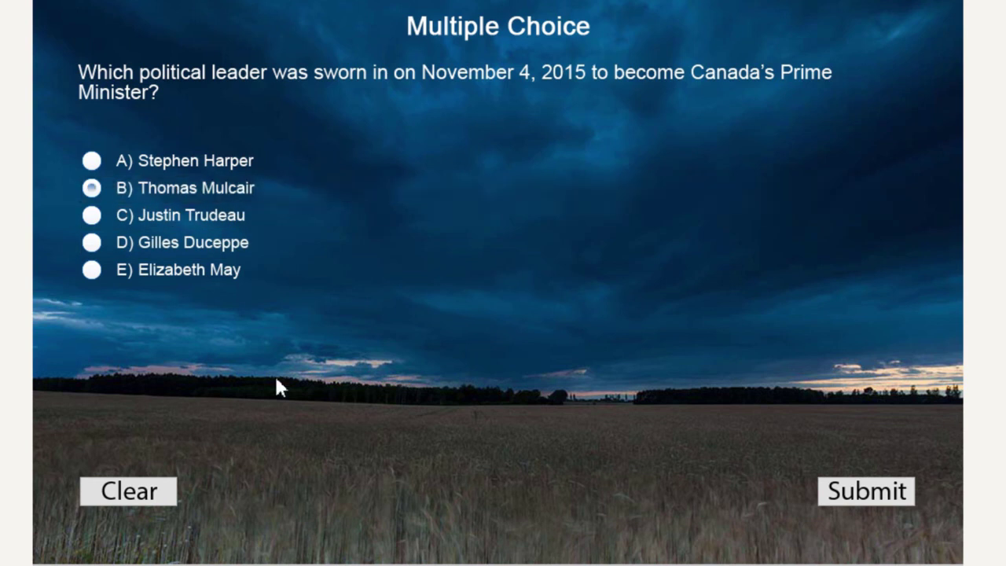
pyautogui.click(875, 503)
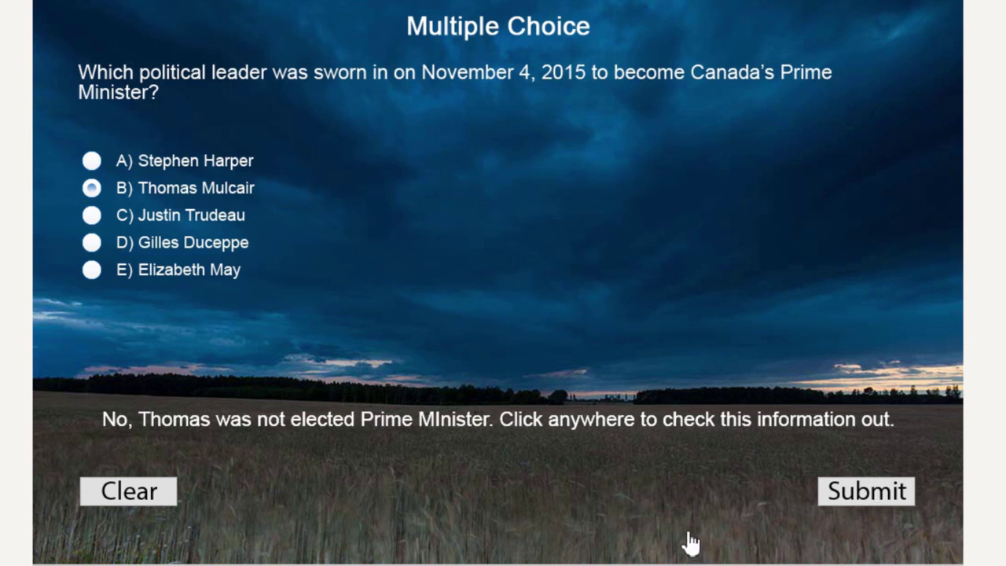
pyautogui.click(620, 470)
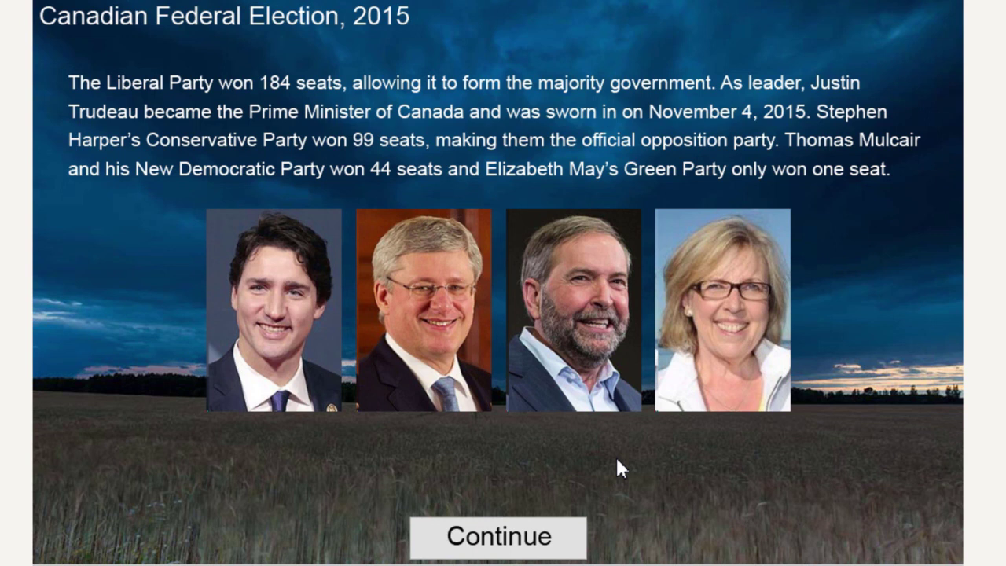
# - Return to the quiz and submit Justin Trudeau to get the Correct message
pyautogui.click(520, 536)
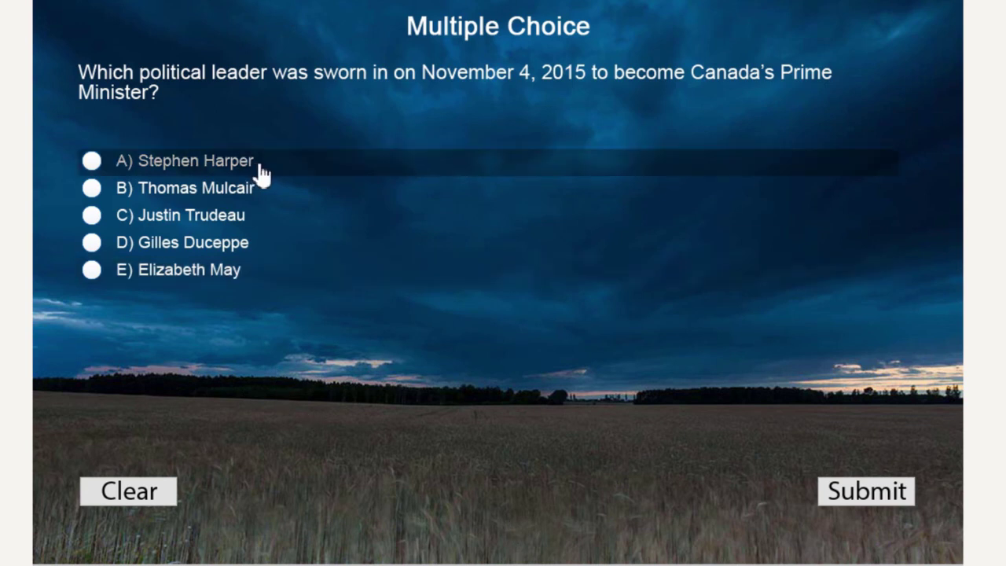
pyautogui.click(227, 228)
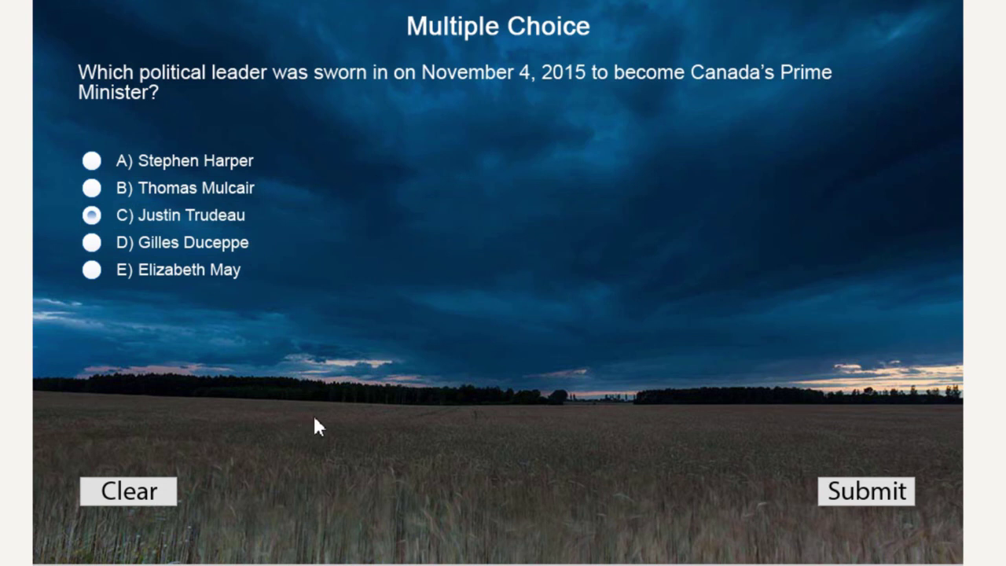
pyautogui.click(869, 495)
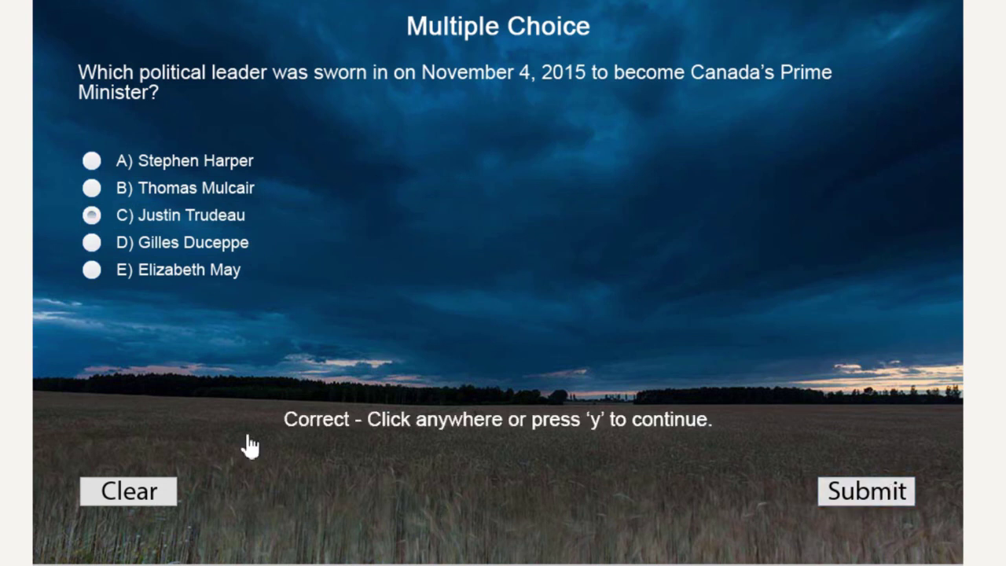